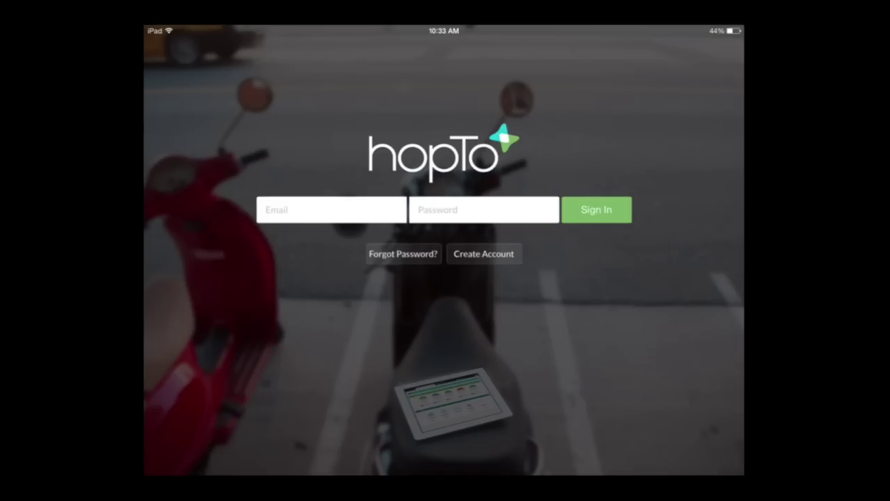
Sign in with the account email, link Dropbox, and view Windows File Connector installation help
{"action": "left_click", "coordinate": [331, 210]}
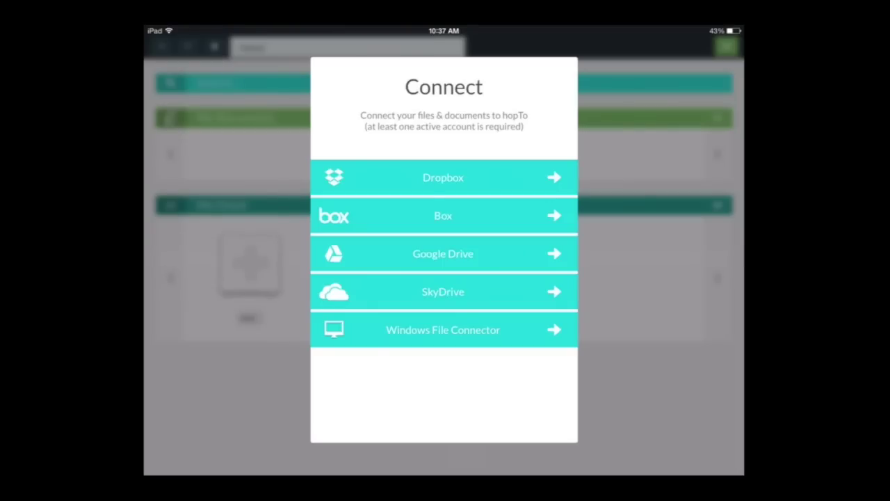
{"action": "left_click", "coordinate": [443, 178]}
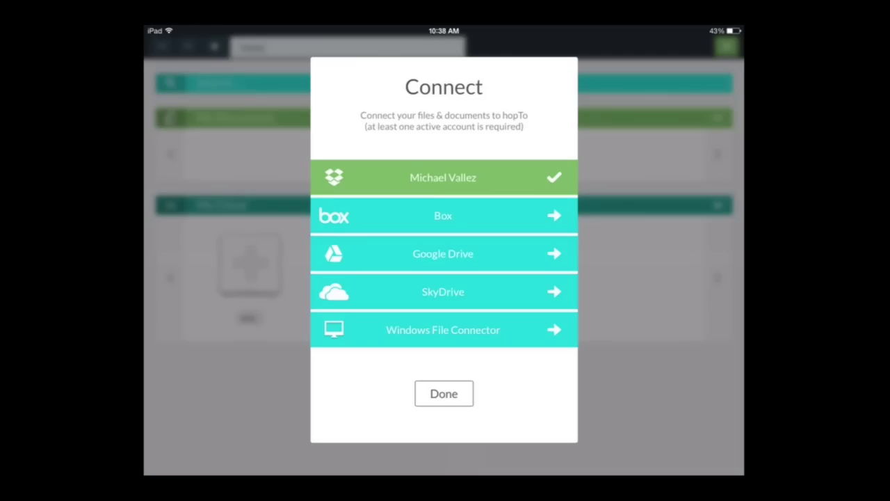
{"action": "left_click", "coordinate": [443, 330]}
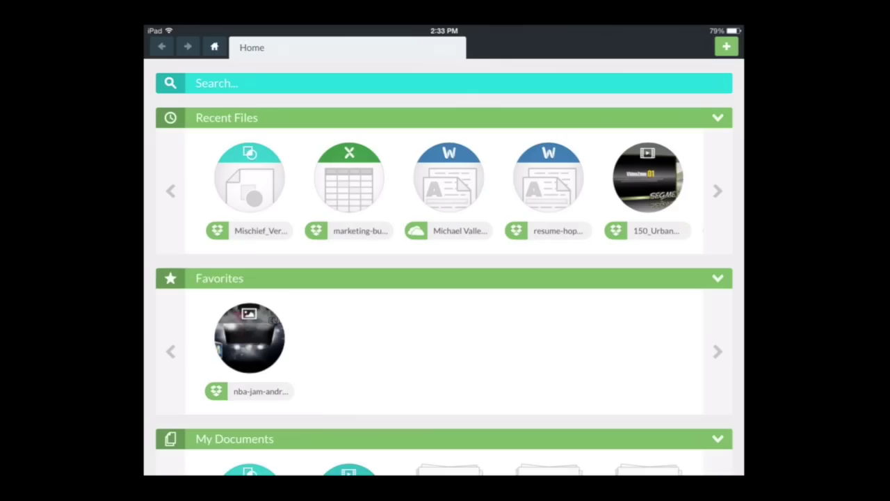
Collapse Recent Files, Favorites and My Documents, keep My Cloud expanded, and show new Word/Excel choices
{"action": "scroll", "coordinate": [444, 267], "scroll_direction": "down", "scroll_amount": 5}
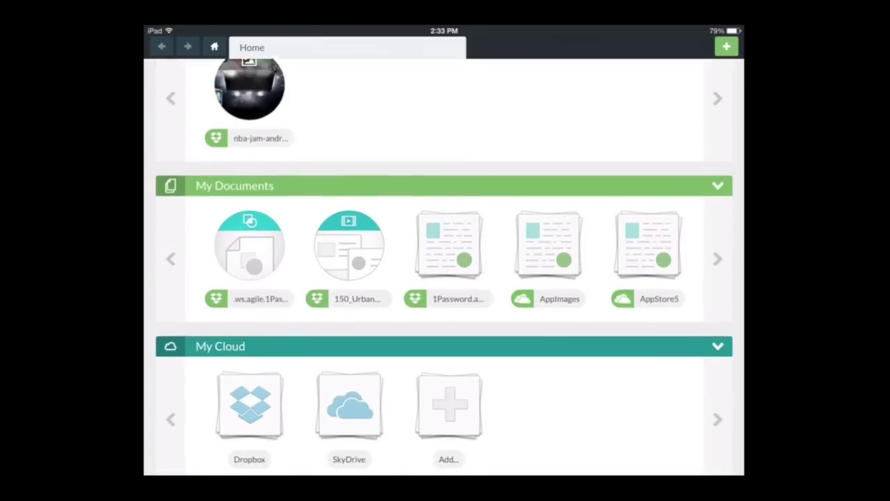
{"action": "scroll", "coordinate": [444, 267], "scroll_direction": "up", "scroll_amount": 5}
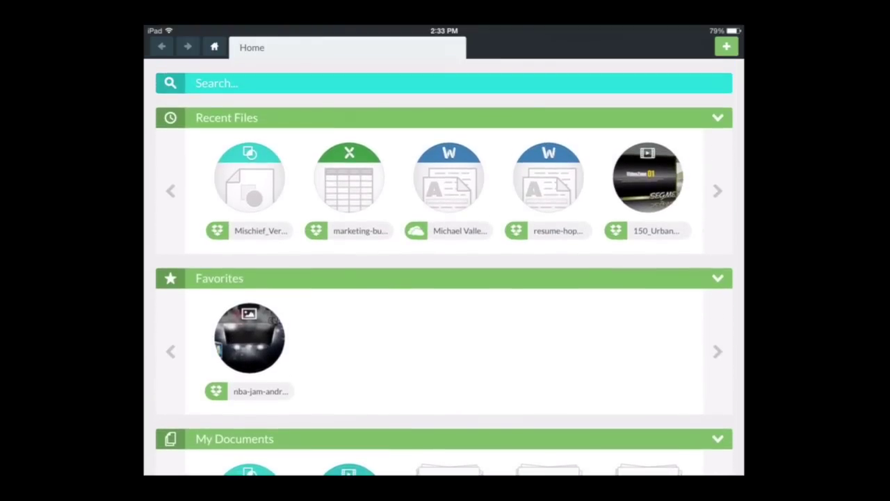
{"action": "left_click", "coordinate": [444, 118]}
{"action": "left_click", "coordinate": [444, 151]}
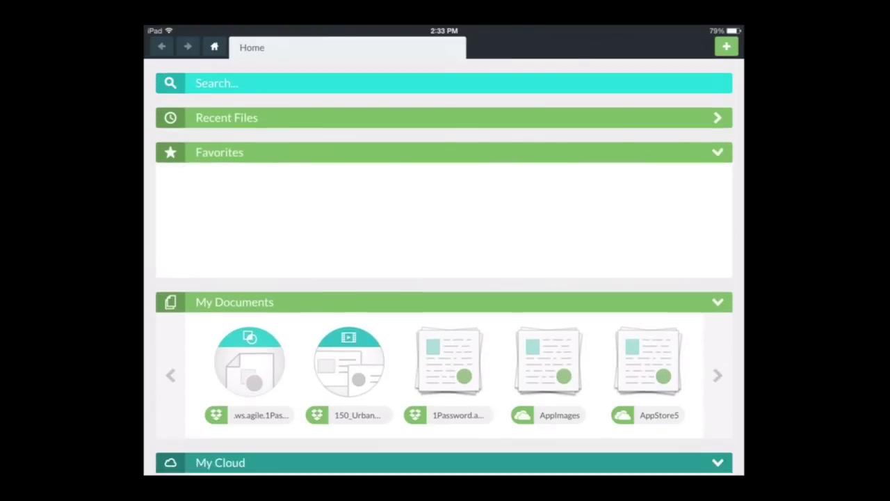
{"action": "left_click", "coordinate": [444, 187]}
{"action": "left_click", "coordinate": [444, 225]}
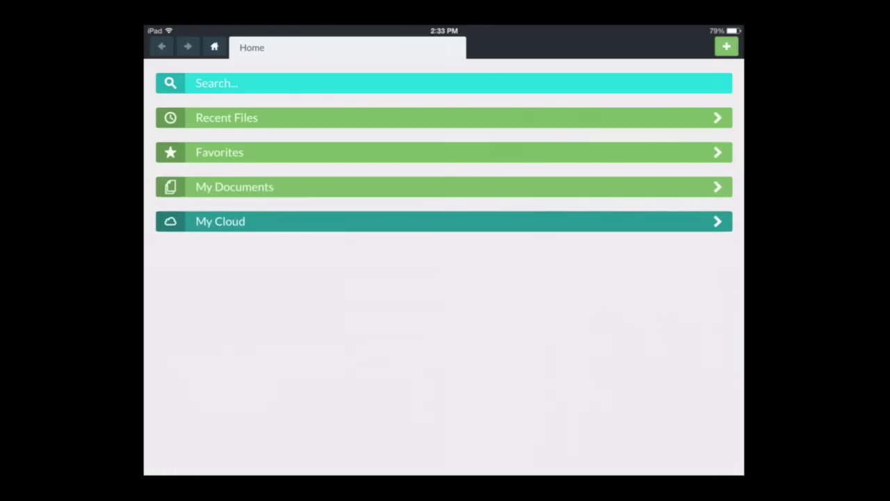
{"action": "left_click", "coordinate": [444, 221]}
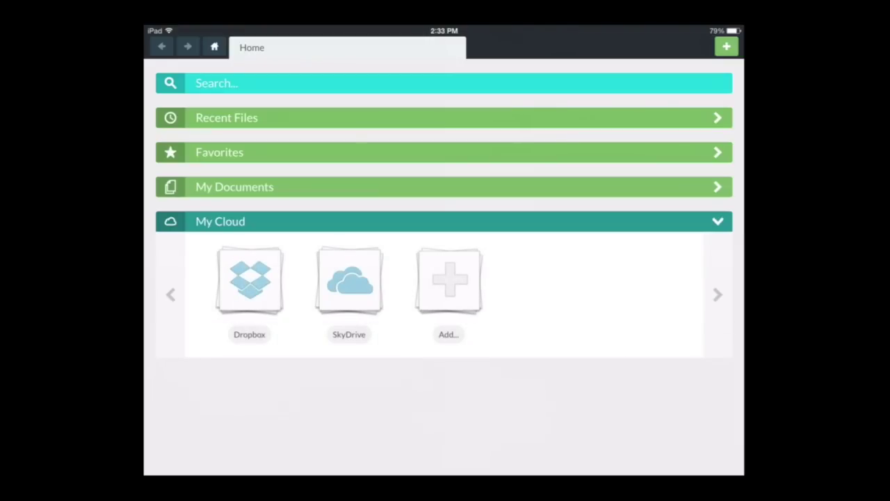
{"action": "left_click", "coordinate": [727, 46]}
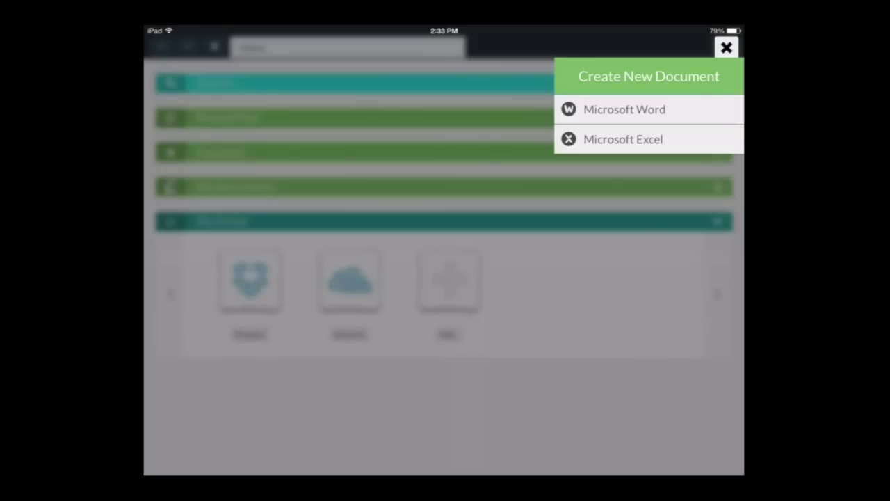
Open Dropbox in one tab and SkyDrive in another, then bring up the resume file's actions
{"action": "left_click", "coordinate": [726, 47]}
{"action": "left_click", "coordinate": [248, 378]}
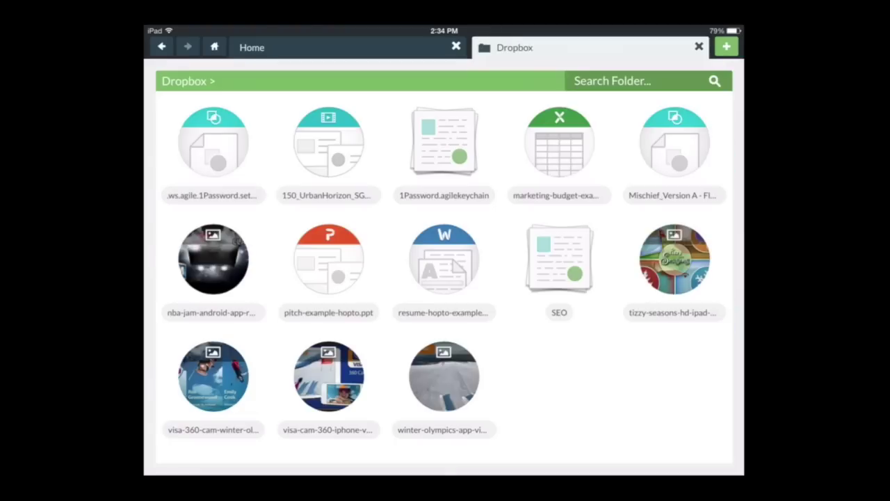
{"action": "left_click", "coordinate": [727, 47]}
{"action": "scroll", "coordinate": [444, 266], "scroll_direction": "down", "scroll_amount": 5}
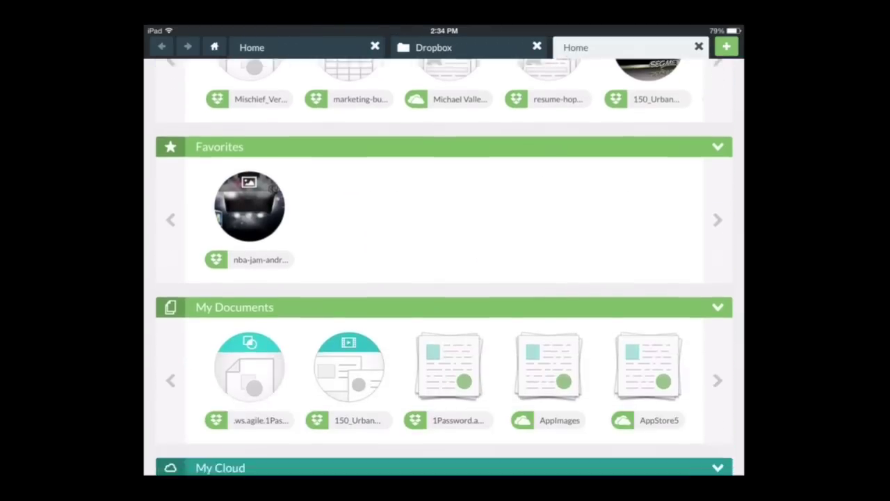
{"action": "left_click", "coordinate": [349, 383]}
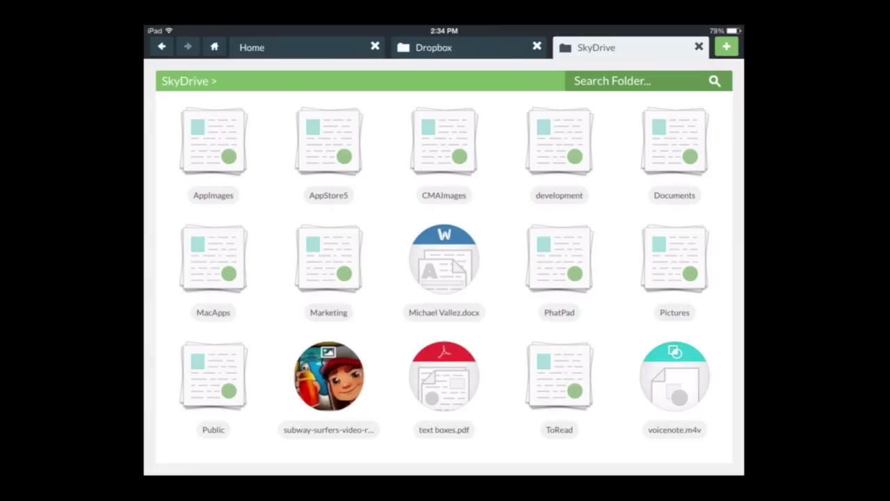
{"action": "left_click", "coordinate": [434, 47]}
{"action": "left_click", "coordinate": [443, 258]}
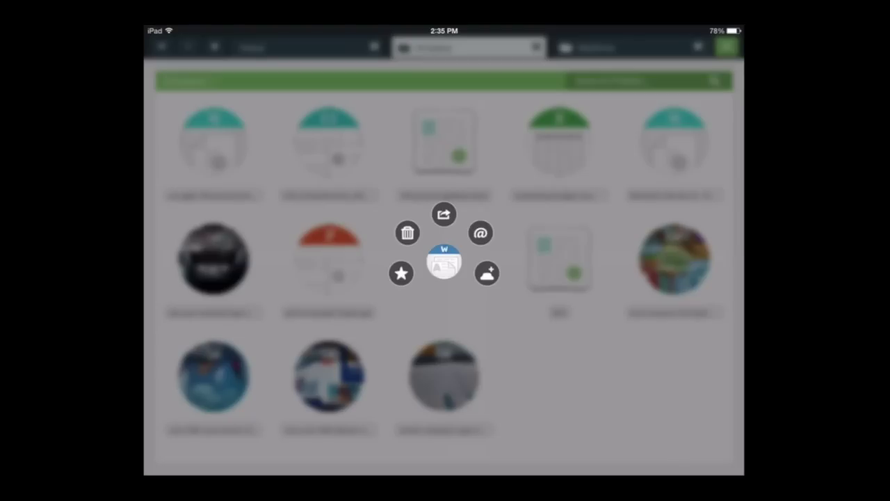
Choose Share for the resume Word file to send it to another app
{"action": "left_click", "coordinate": [444, 214]}
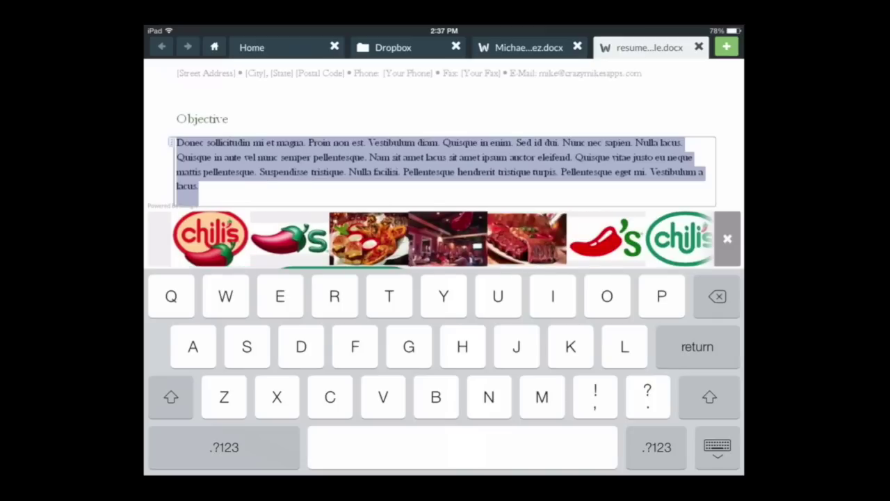
Close the 'chilis' web image results strip in the resume document
{"action": "left_click", "coordinate": [727, 238]}
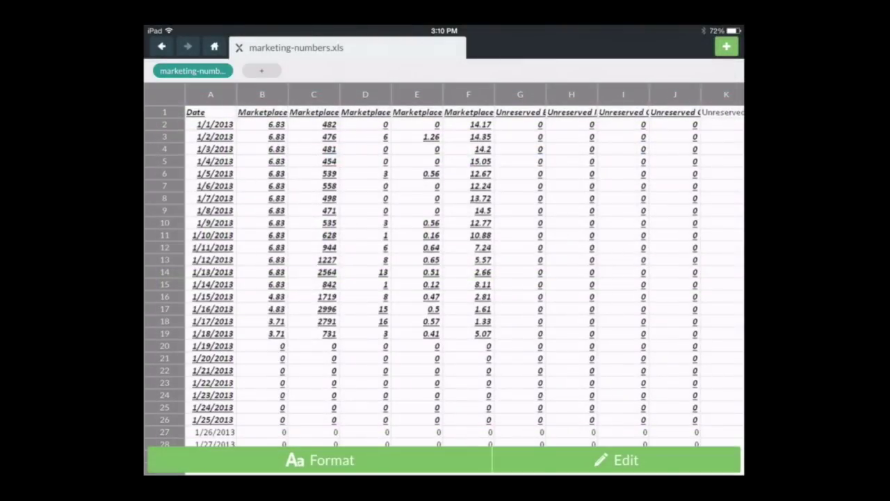
Set the cell type to Text, then change it to Number
{"action": "left_click", "coordinate": [322, 460]}
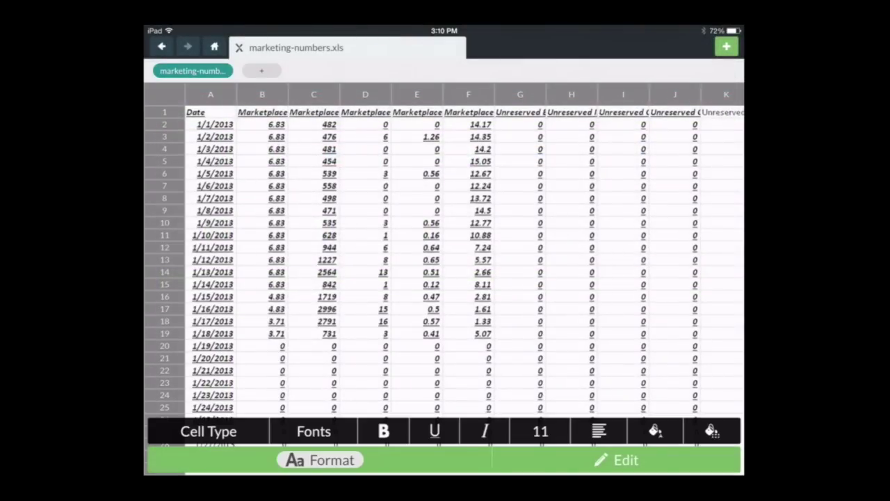
{"action": "left_click", "coordinate": [208, 431]}
{"action": "left_click", "coordinate": [270, 431]}
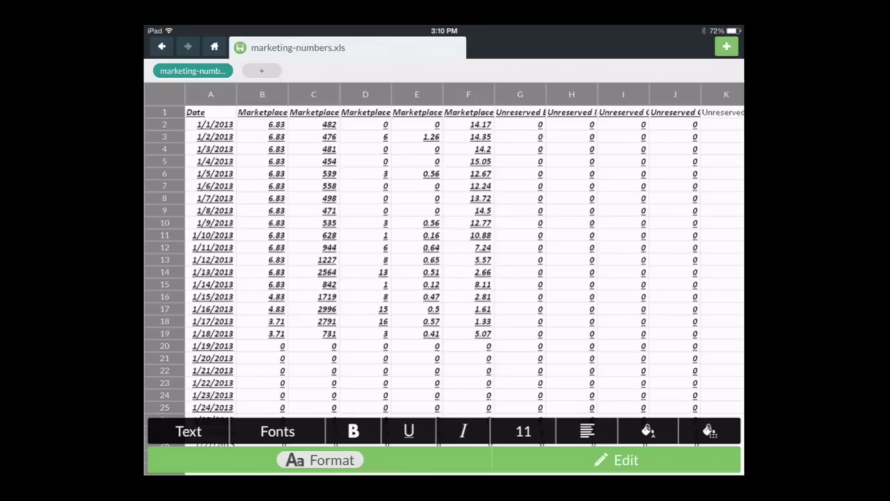
{"action": "left_click", "coordinate": [189, 432]}
Browse the font list and reduce the cell's font size to 5
{"action": "left_click", "coordinate": [307, 431]}
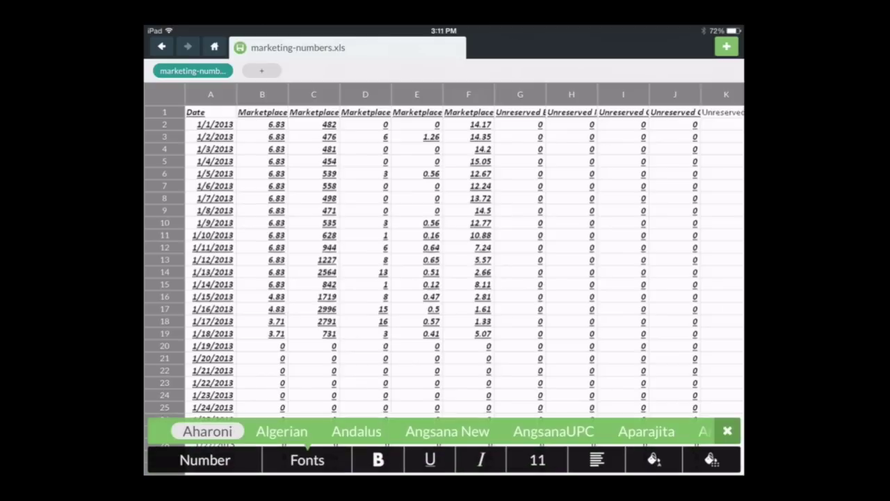
{"action": "left_click", "coordinate": [728, 431]}
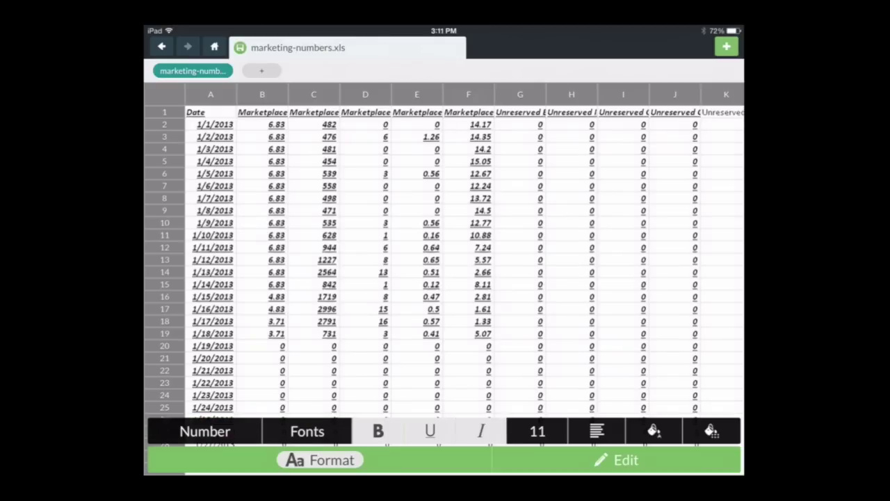
{"action": "left_click", "coordinate": [537, 428]}
{"action": "mouse_move", "coordinate": [454, 431]}
{"action": "left_mouse_down"}
{"action": "mouse_move", "coordinate": [481, 431]}
{"action": "mouse_move", "coordinate": [450, 431]}
{"action": "left_mouse_up"}
{"action": "left_click", "coordinate": [632, 431]}
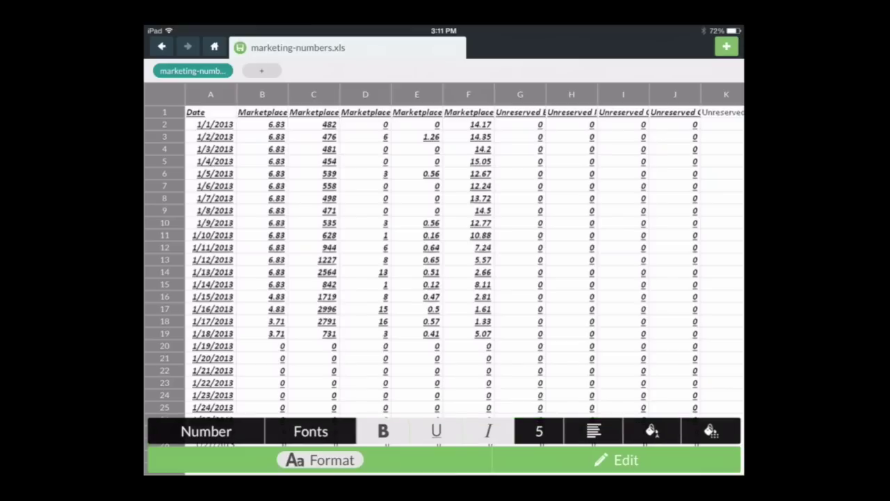
Review the alignment and colour palettes without changing them
{"action": "left_click", "coordinate": [593, 431]}
{"action": "left_click", "coordinate": [710, 459]}
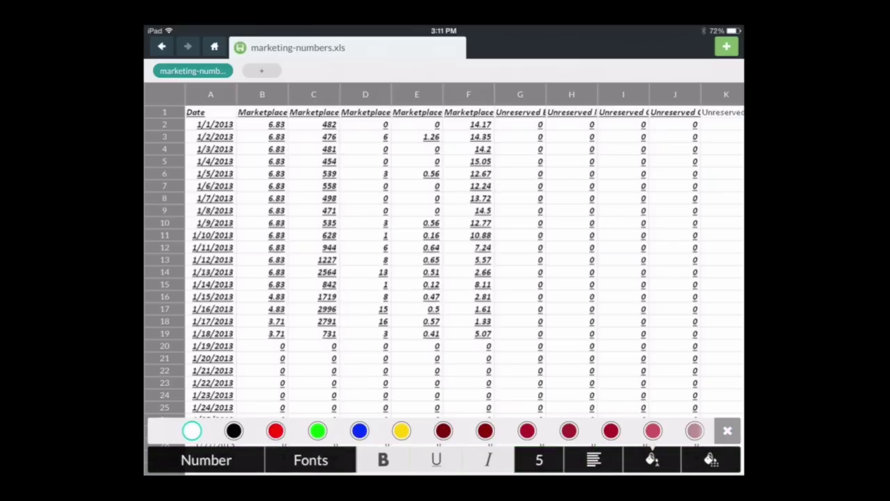
{"action": "left_click", "coordinate": [728, 431]}
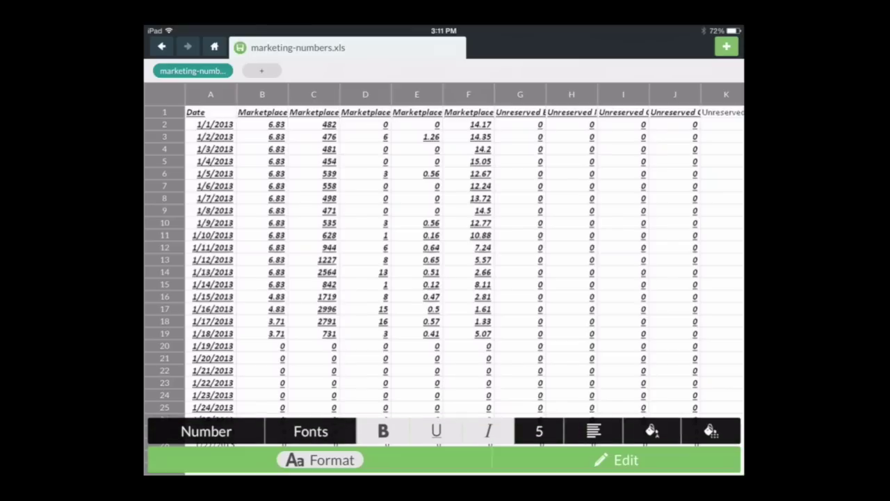
{"action": "double_click", "coordinate": [202, 112]}
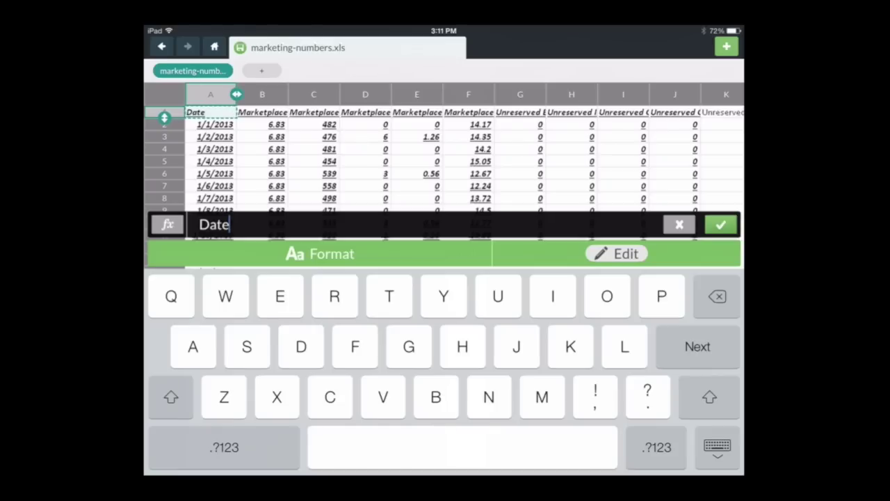
{"action": "left_click", "coordinate": [167, 225]}
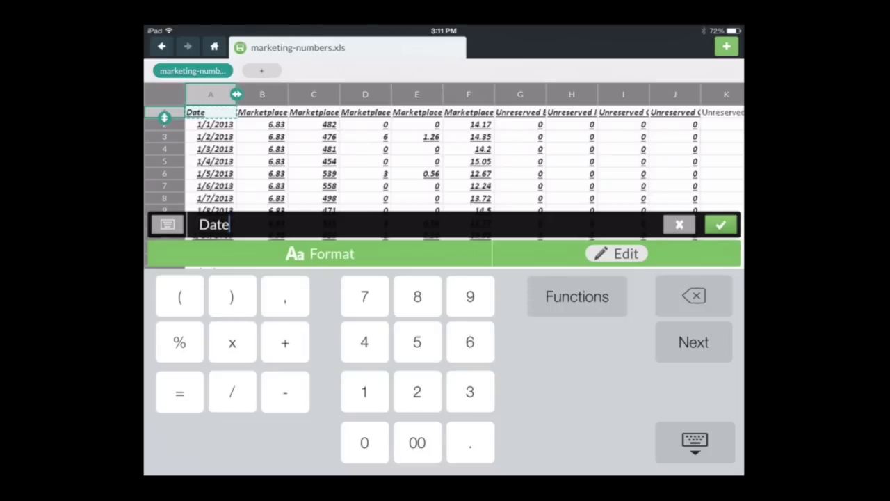
{"action": "left_click", "coordinate": [578, 297]}
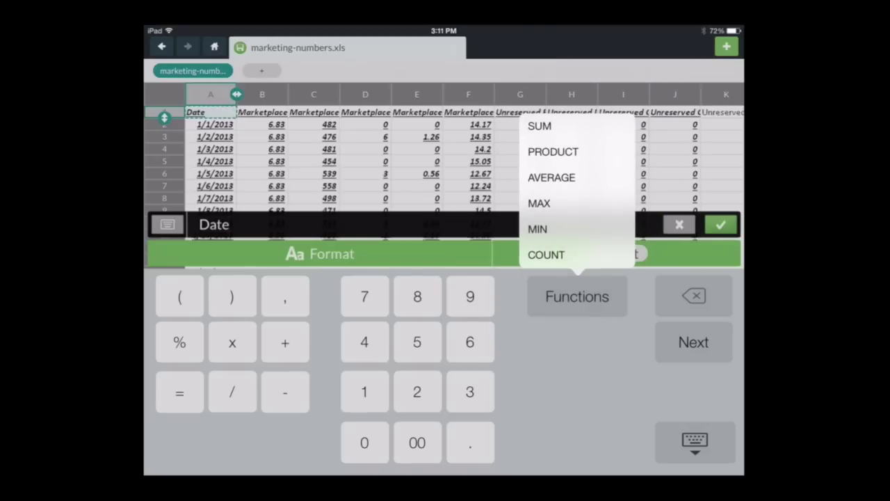
Copy the marketing data range A1:J21 and paste it at A1 of the new sheet
{"action": "left_click", "coordinate": [210, 112]}
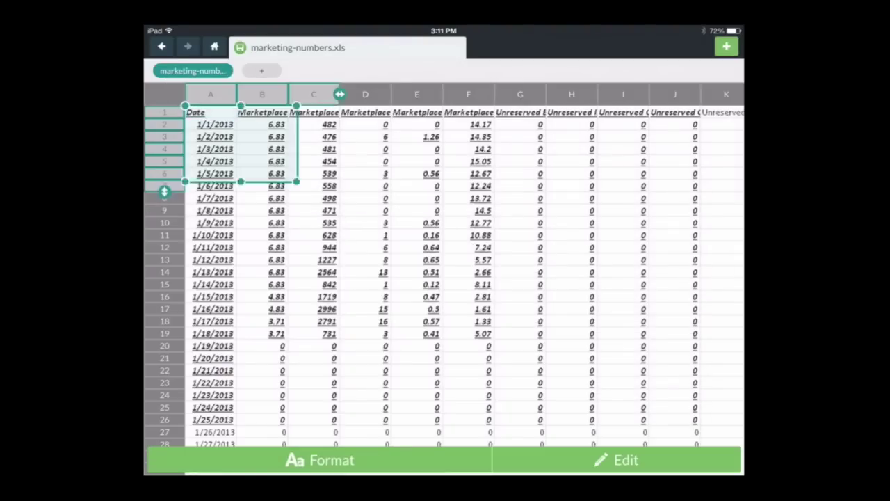
{"action": "left_click_drag", "start_coordinate": [236, 94], "coordinate": [649, 94]}
{"action": "left_click_drag", "start_coordinate": [164, 119], "coordinate": [164, 363]}
{"action": "left_click_drag", "start_coordinate": [650, 355], "coordinate": [702, 375]}
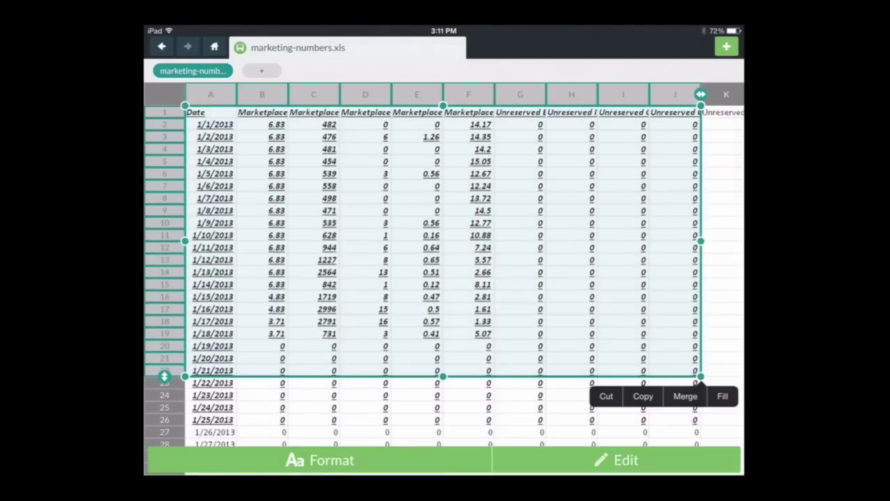
{"action": "left_click", "coordinate": [643, 396]}
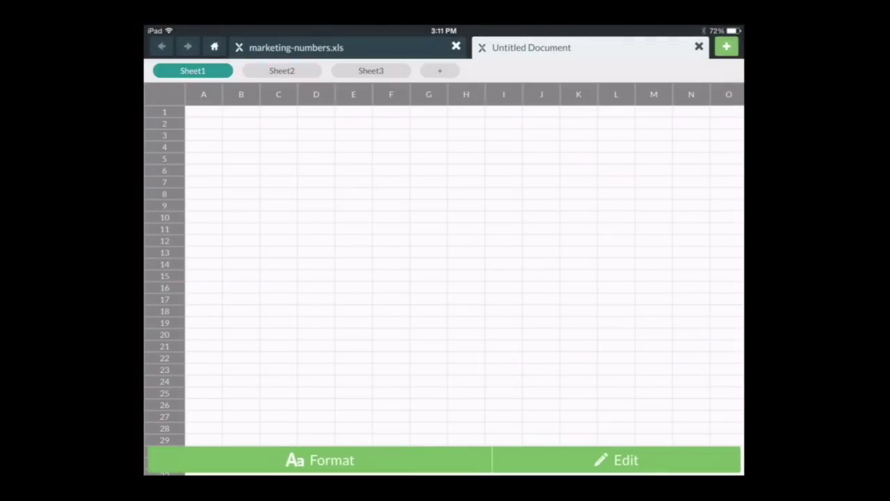
{"action": "left_click", "coordinate": [203, 112]}
{"action": "left_click", "coordinate": [244, 88]}
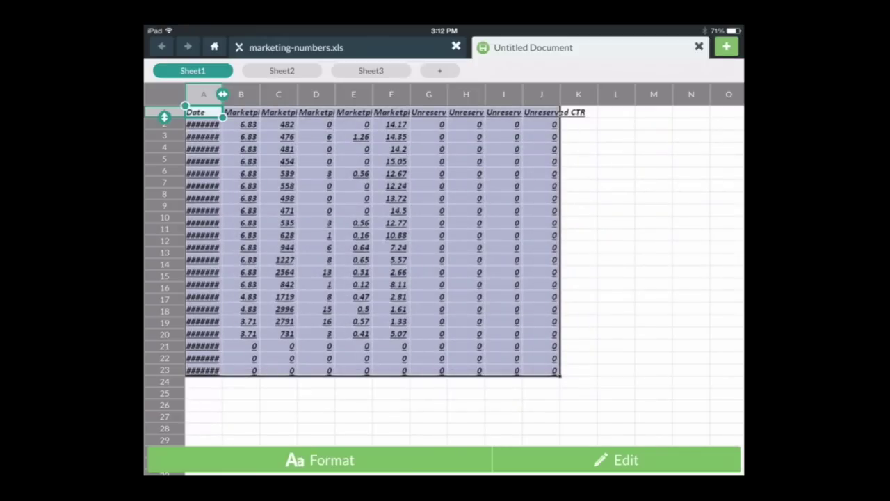
Open cell A2's date in the date/time picker showing 02/24/2014 3:12 PM
{"action": "left_click", "coordinate": [202, 125]}
{"action": "left_click", "coordinate": [616, 460]}
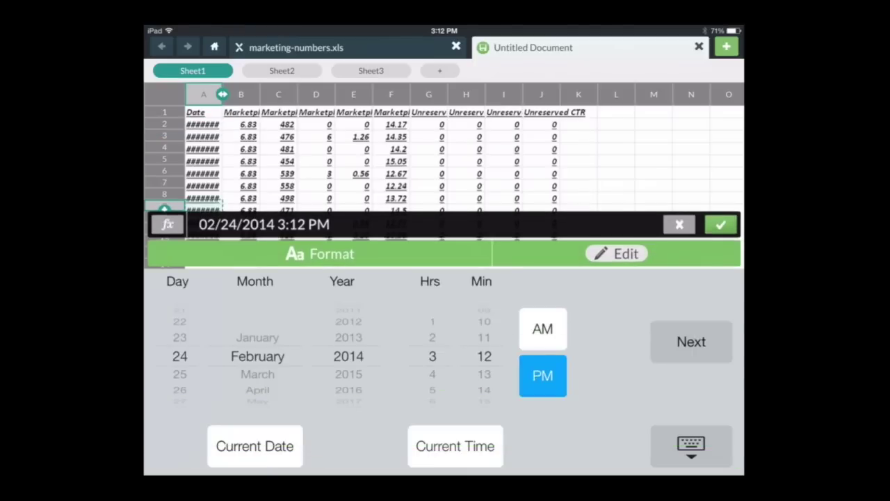